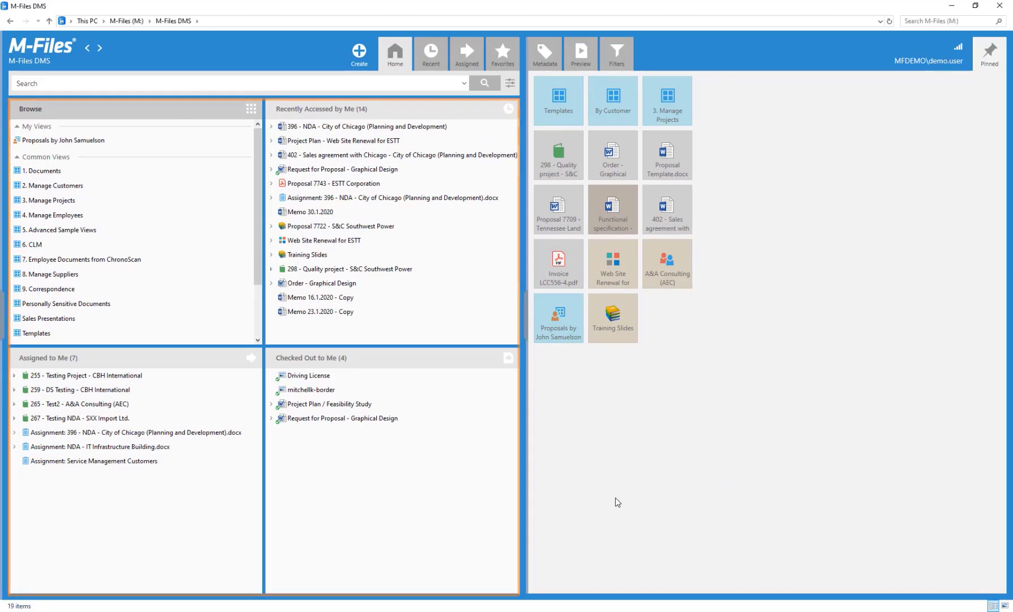
Step: Browse the 1. Documents view by customer to list A&A Consulting (AEC)'s documents, and return to the home view
{"action": "scroll", "coordinate": [101, 183], "scroll_direction": "down", "scroll_amount": 3}
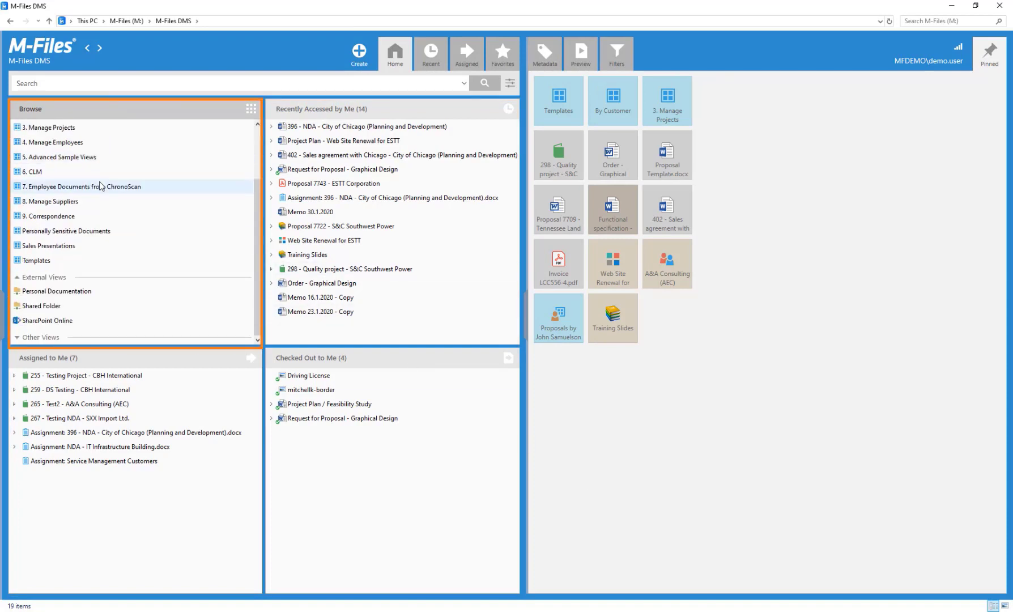
{"action": "scroll", "coordinate": [85, 181], "scroll_direction": "up", "scroll_amount": 3}
{"action": "left_click", "coordinate": [53, 170]}
{"action": "double_click", "coordinate": [53, 170]}
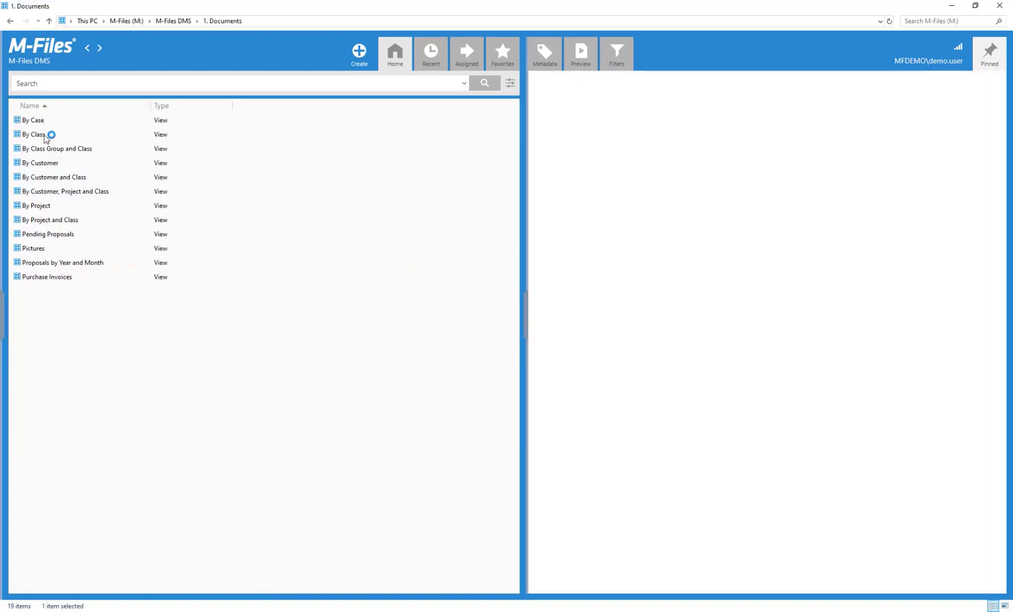
{"action": "double_click", "coordinate": [51, 158]}
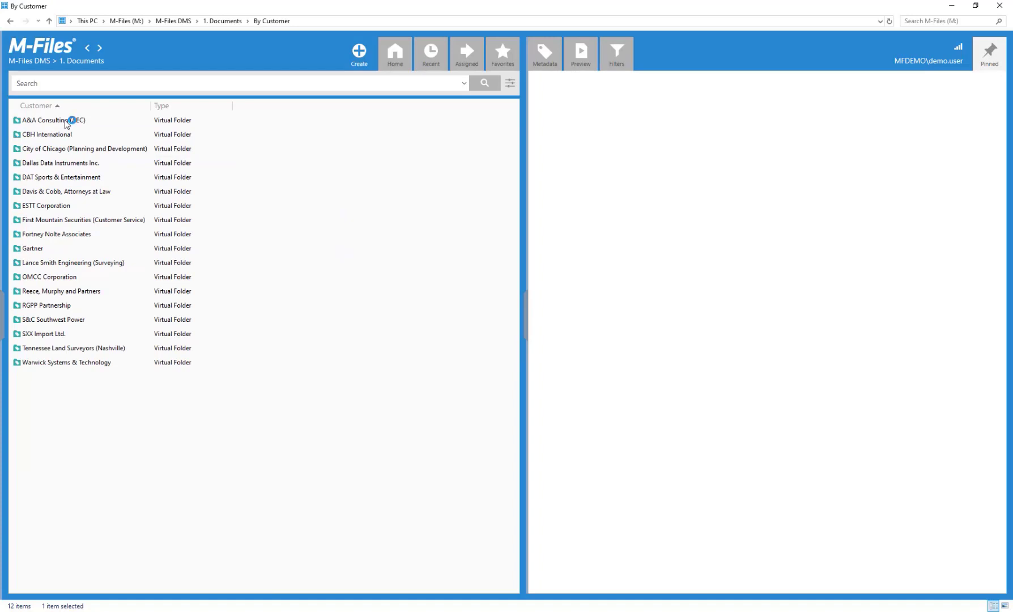
{"action": "double_click", "coordinate": [68, 120]}
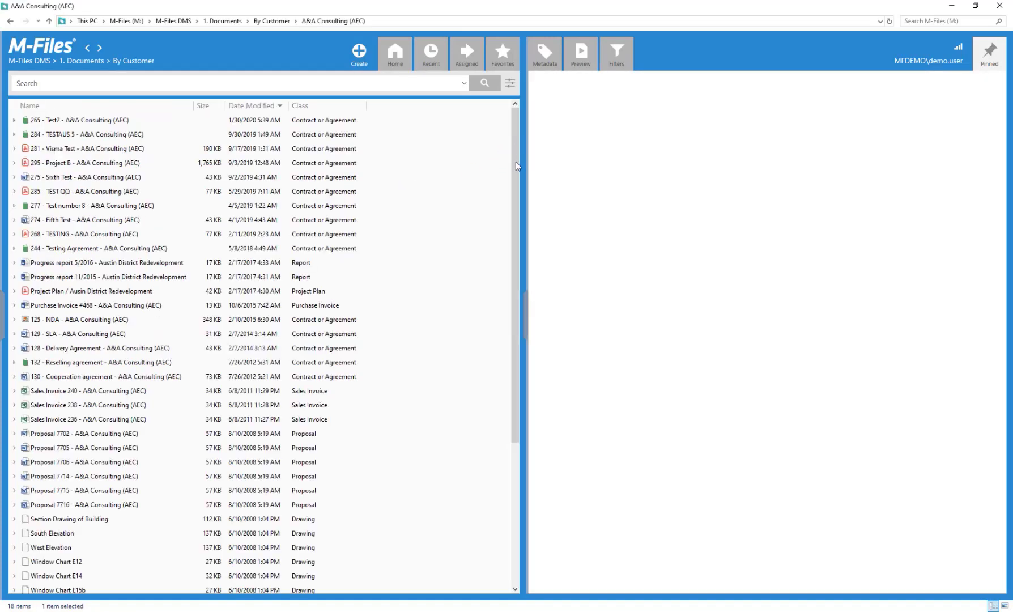
{"action": "left_click_drag", "start_coordinate": [515, 161], "coordinate": [515, 135]}
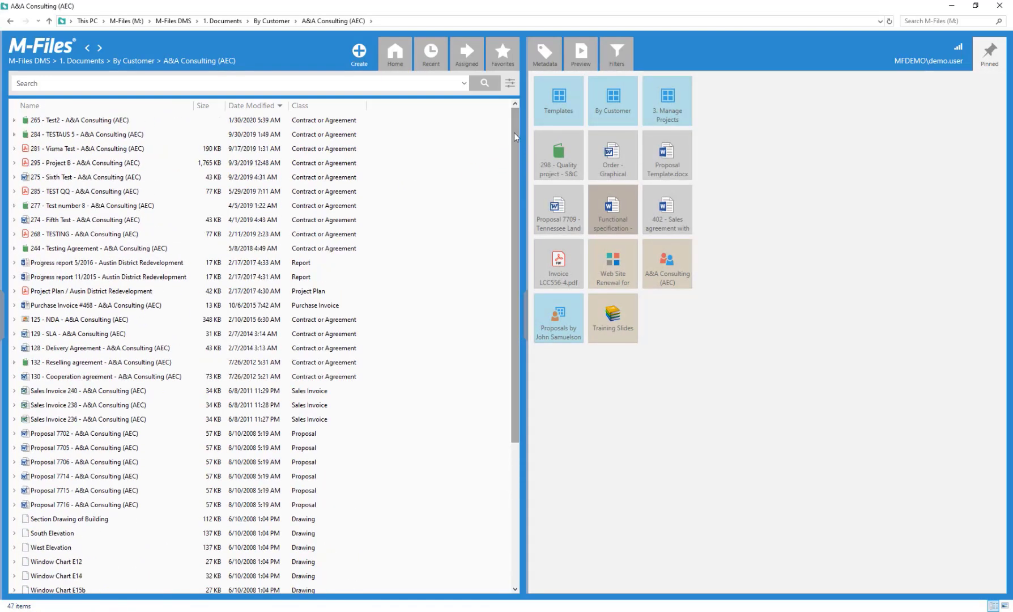
{"action": "left_click", "coordinate": [27, 54]}
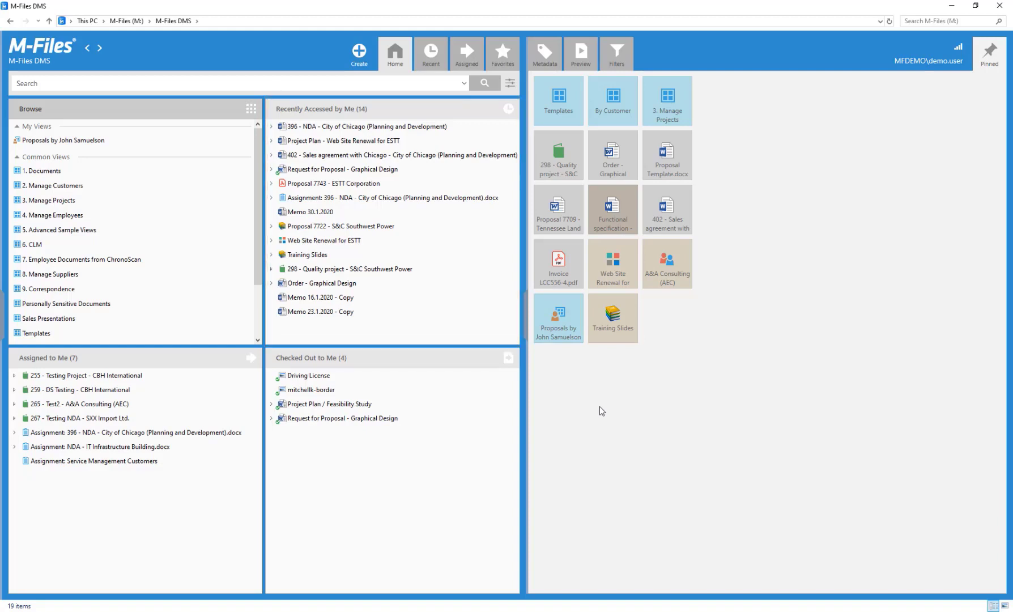
Step: View the metadata of the assigned Service Management Customers assignment and the checked-out Request for Proposal - Graphical Design
{"action": "left_click", "coordinate": [126, 462]}
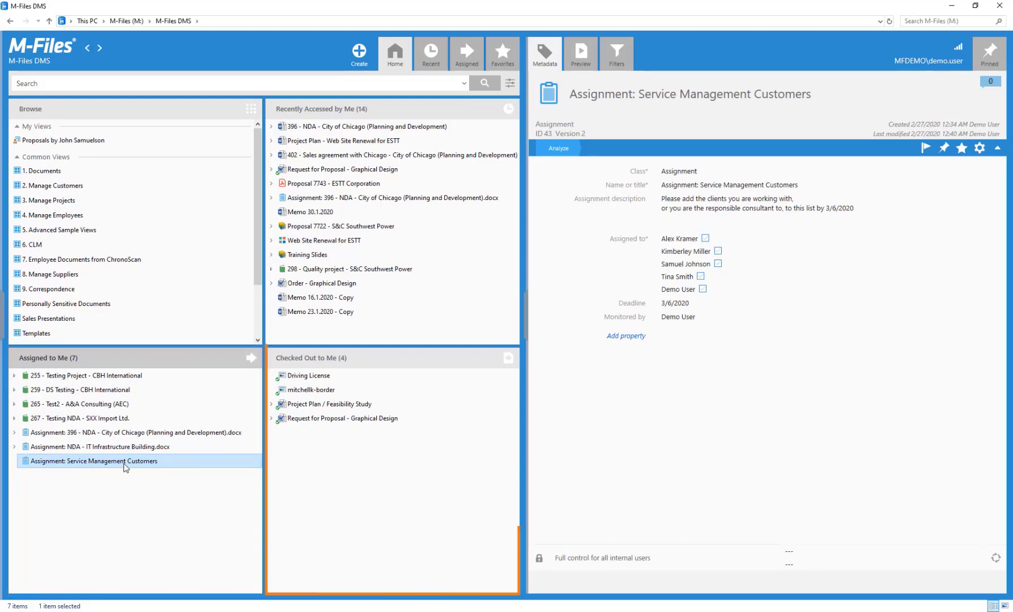
{"action": "left_click", "coordinate": [365, 419]}
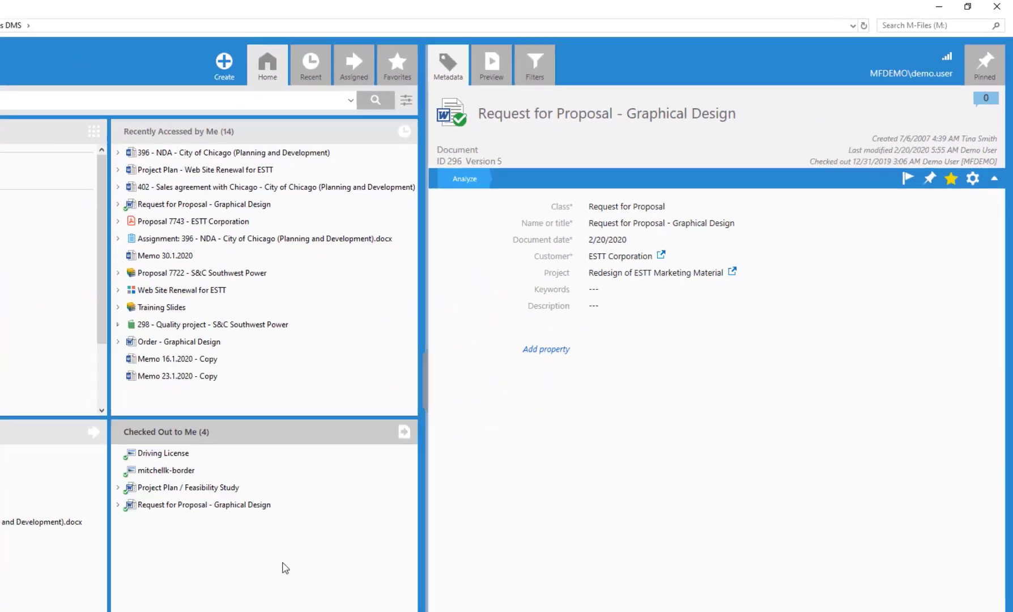
{"action": "left_click", "coordinate": [409, 533]}
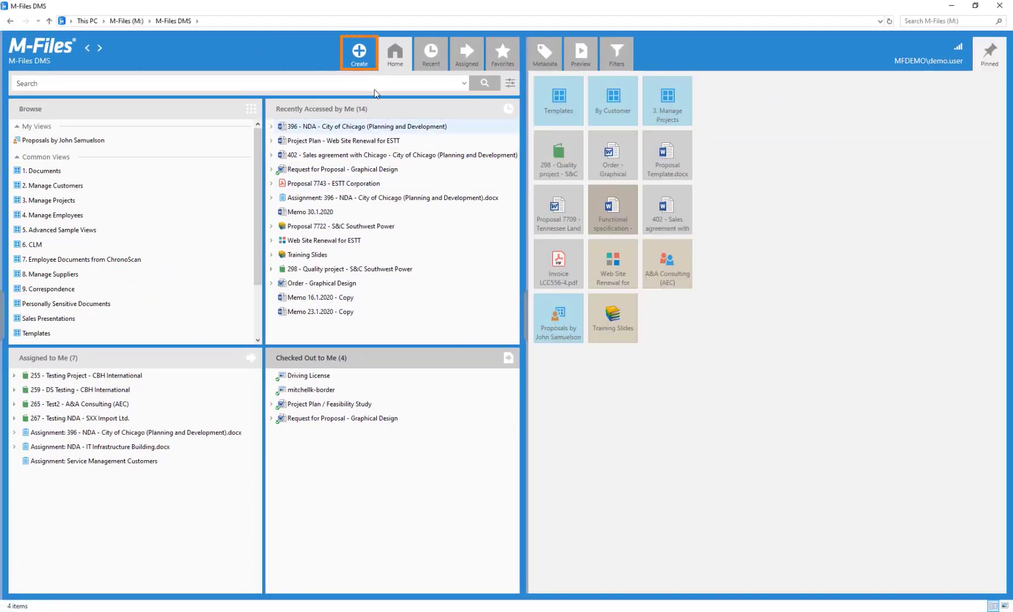
Step: Display the list of object types that can be created, and dismiss it
{"action": "left_click", "coordinate": [361, 53]}
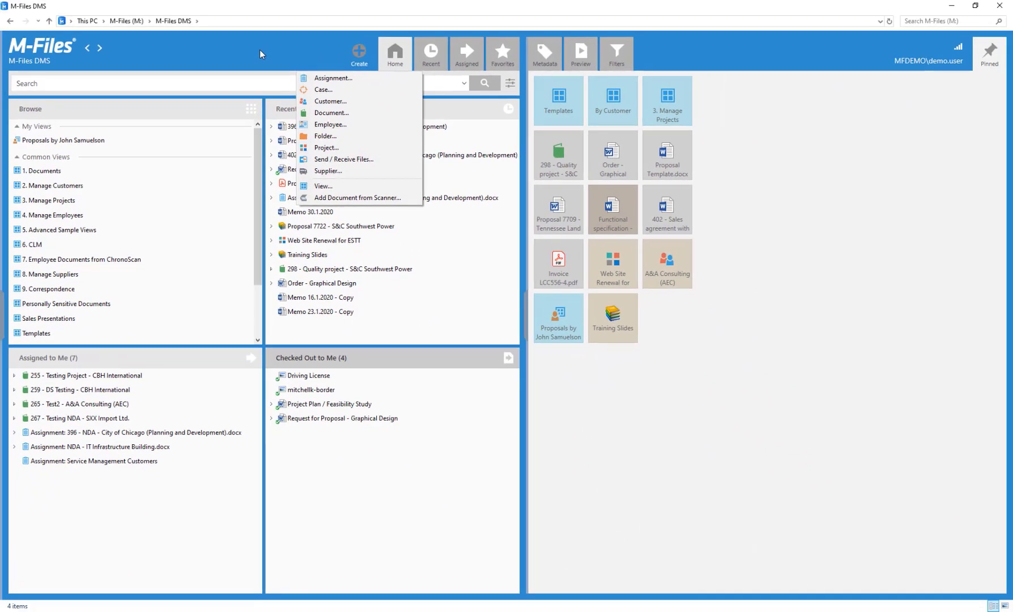
{"action": "left_click", "coordinate": [270, 106]}
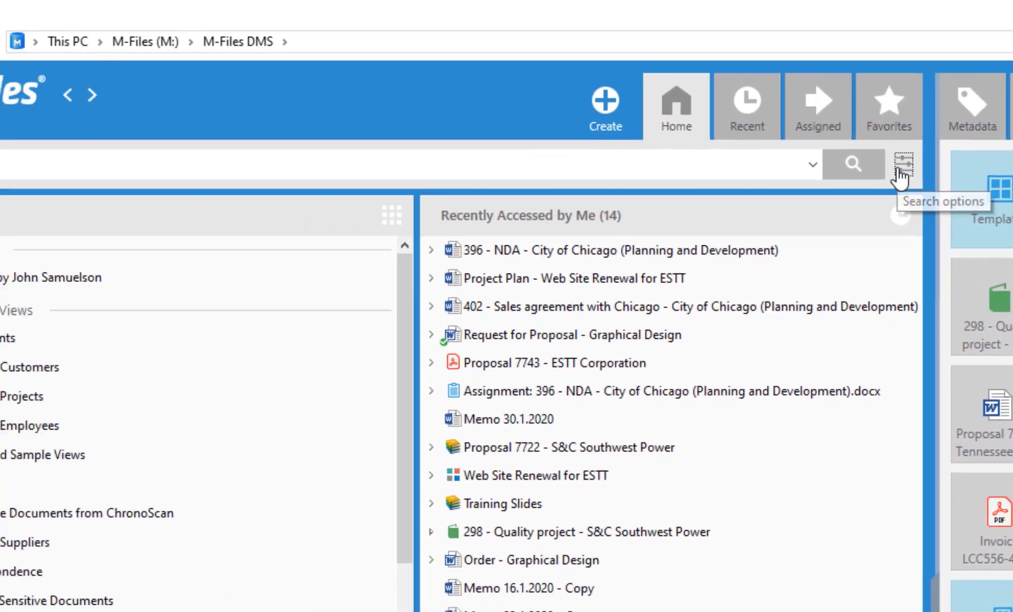
Step: Search the vault for "logo design" with the condition that Customer is ESTT Corporation
{"action": "left_click", "coordinate": [514, 179]}
{"action": "left_click", "coordinate": [306, 247]}
{"action": "type", "text": "Customer"}
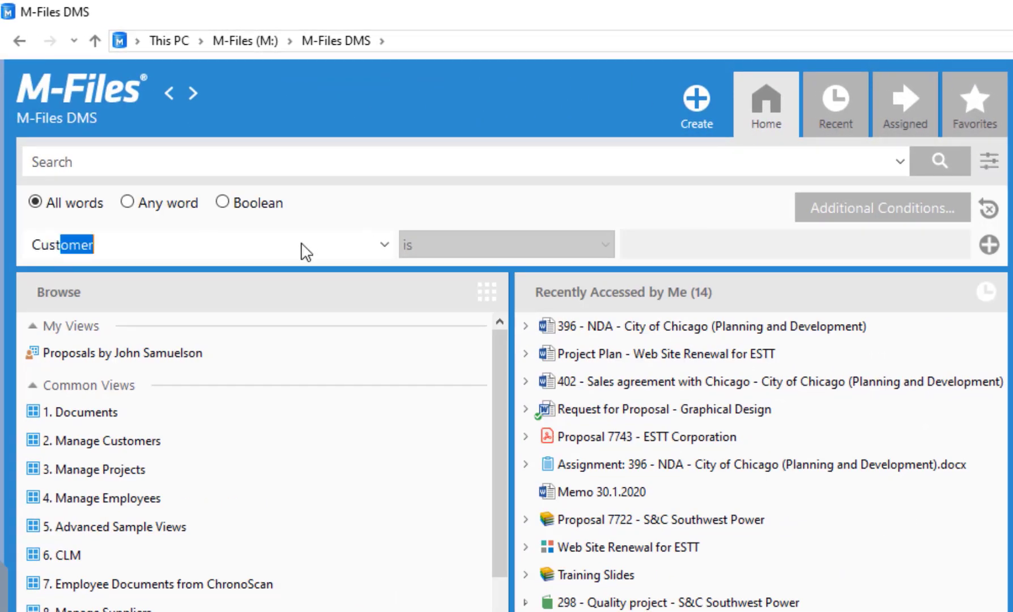
{"action": "key", "text": "Tab"}
{"action": "key", "text": "Tab"}
{"action": "type", "text": "ESTT"}
{"action": "left_click", "coordinate": [566, 169]}
{"action": "type", "text": "logo design"}
{"action": "left_click", "coordinate": [938, 160]}
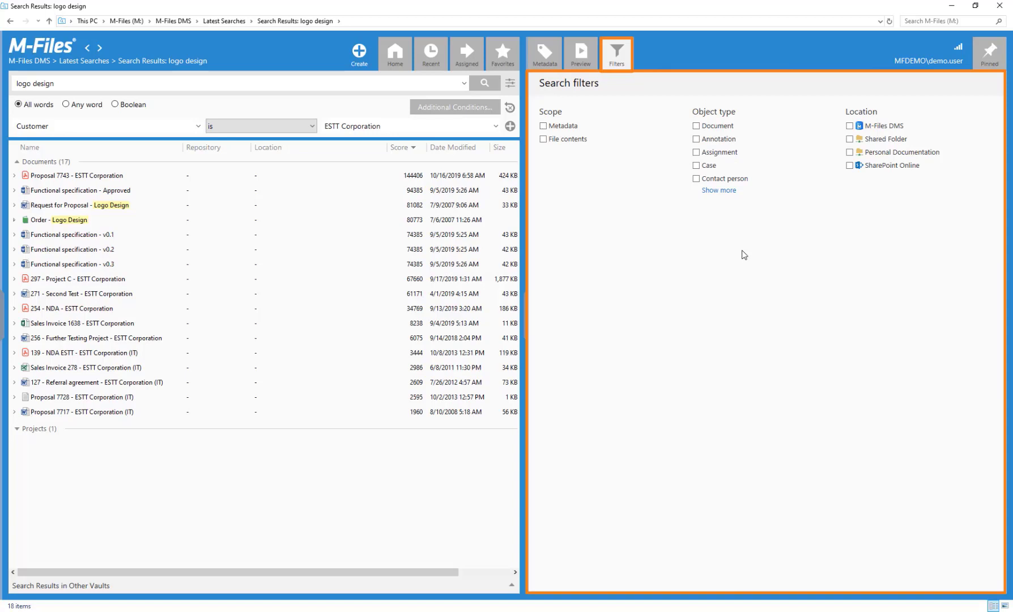
Step: Expand the object type filters, limit the search results to Project objects, and return to the home view
{"action": "left_click", "coordinate": [727, 192]}
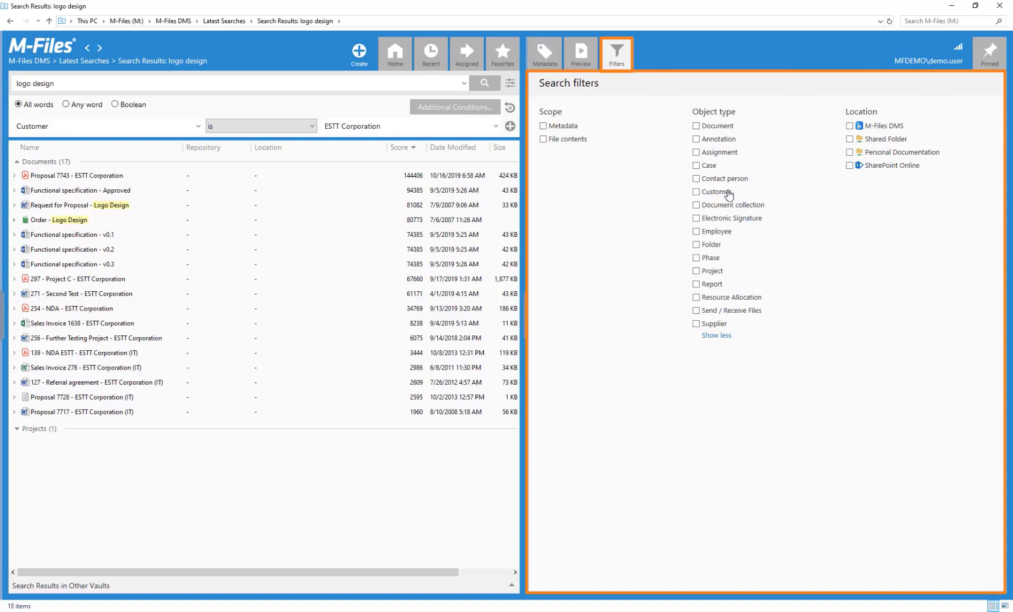
{"action": "left_click", "coordinate": [696, 272]}
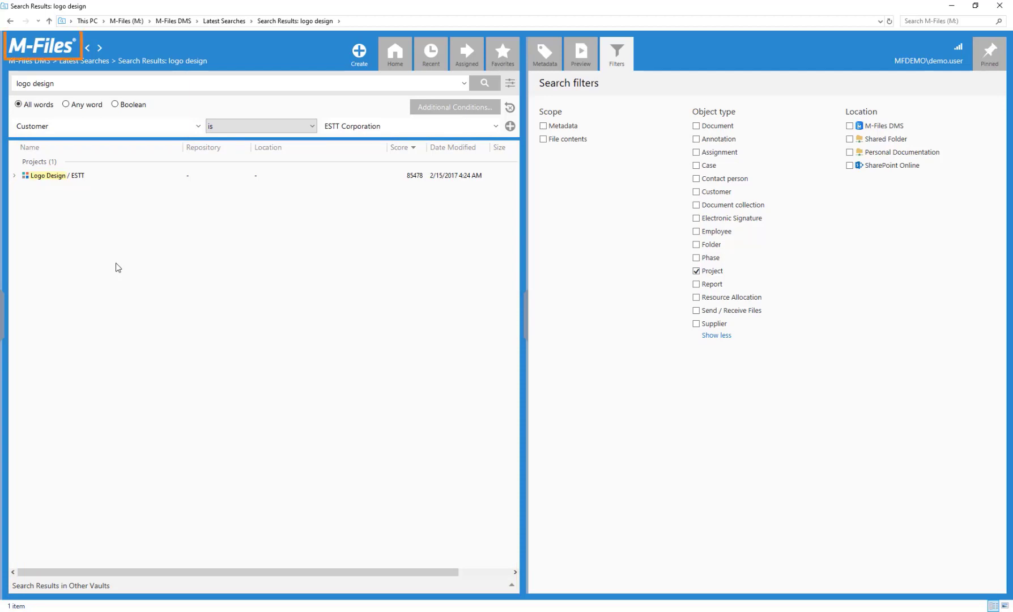
{"action": "left_click", "coordinate": [61, 48]}
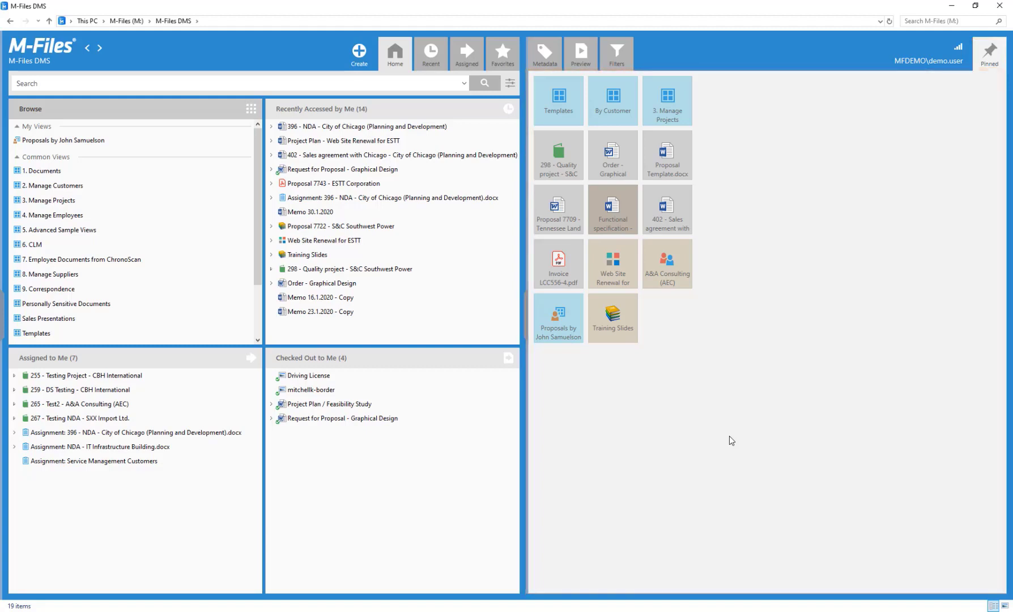
Step: Pin the 6. CLM view and the 396 - NDA - City of Chicago assignment, placing the assignment's tile in a new row beneath the others
{"action": "left_click_drag", "start_coordinate": [181, 244], "coordinate": [668, 321]}
{"action": "right_click", "coordinate": [445, 197]}
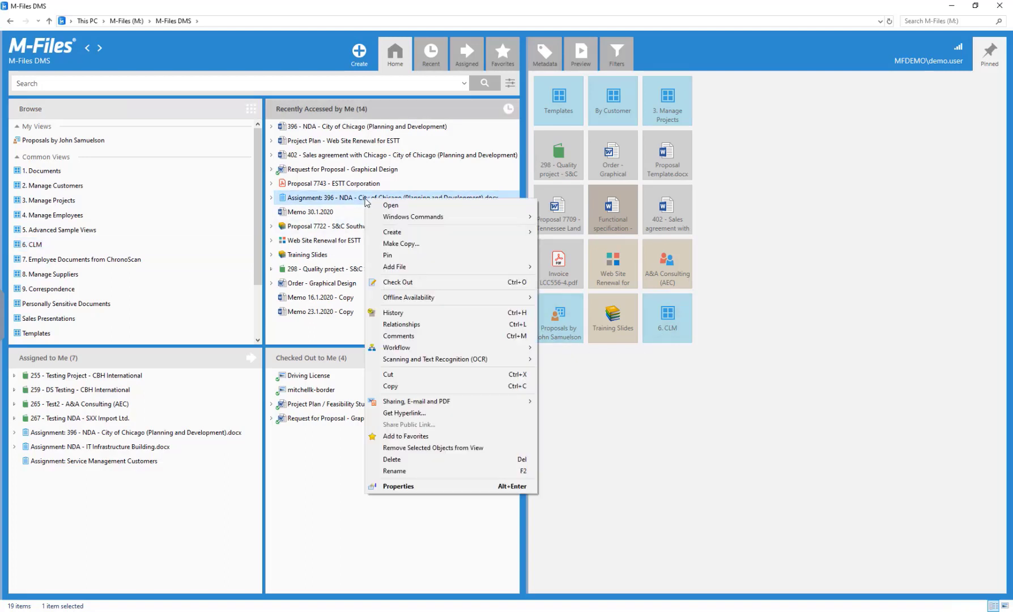
{"action": "left_click", "coordinate": [456, 256]}
{"action": "left_click_drag", "start_coordinate": [731, 101], "coordinate": [577, 387]}
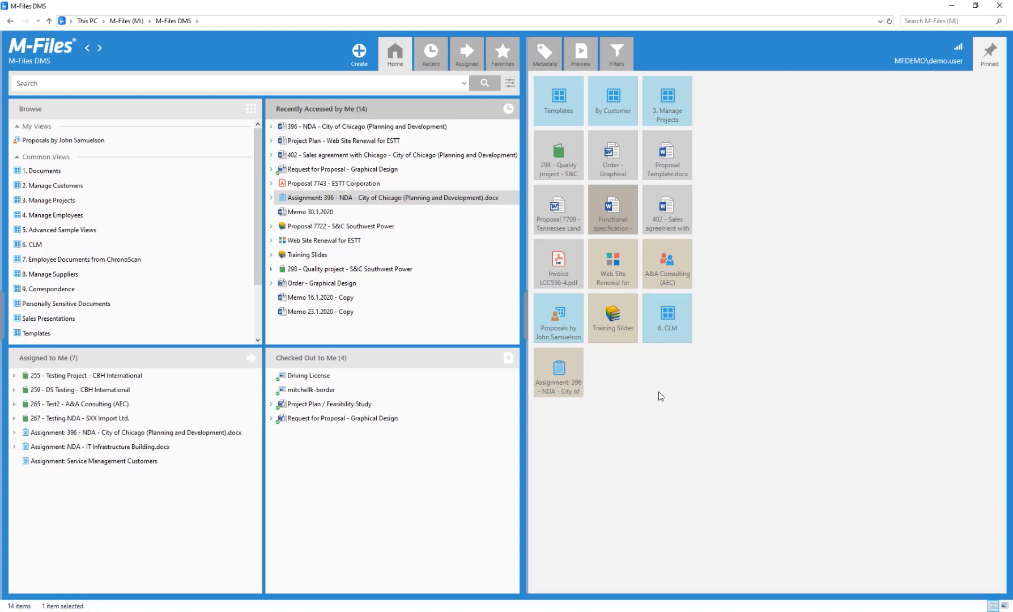
Step: Expand the Agreement Duration Details of the 396 - NDA - City of Chicago document and follow it for change notifications
{"action": "left_click", "coordinate": [437, 128]}
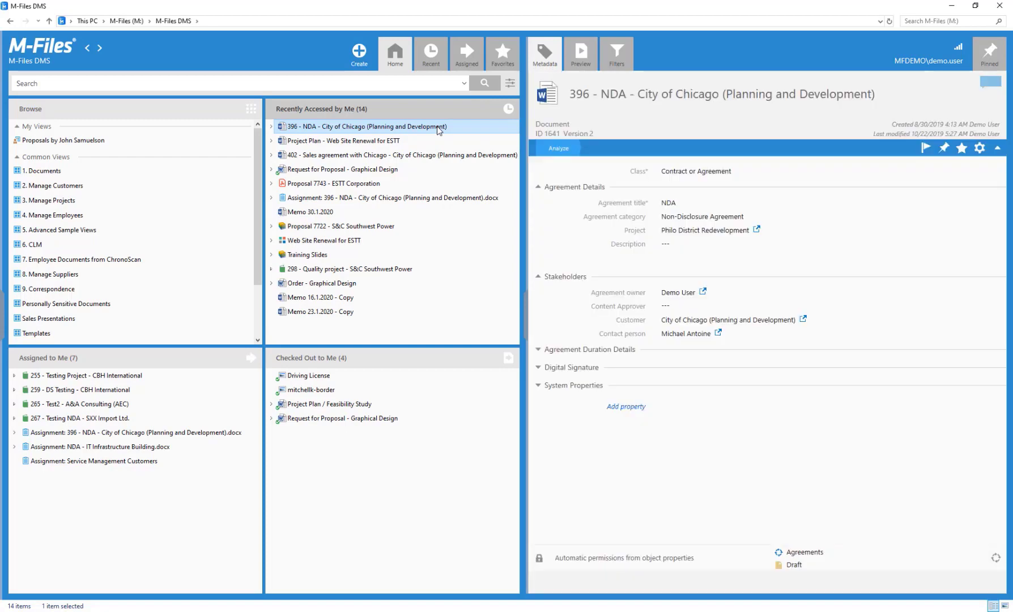
{"action": "left_click", "coordinate": [536, 351]}
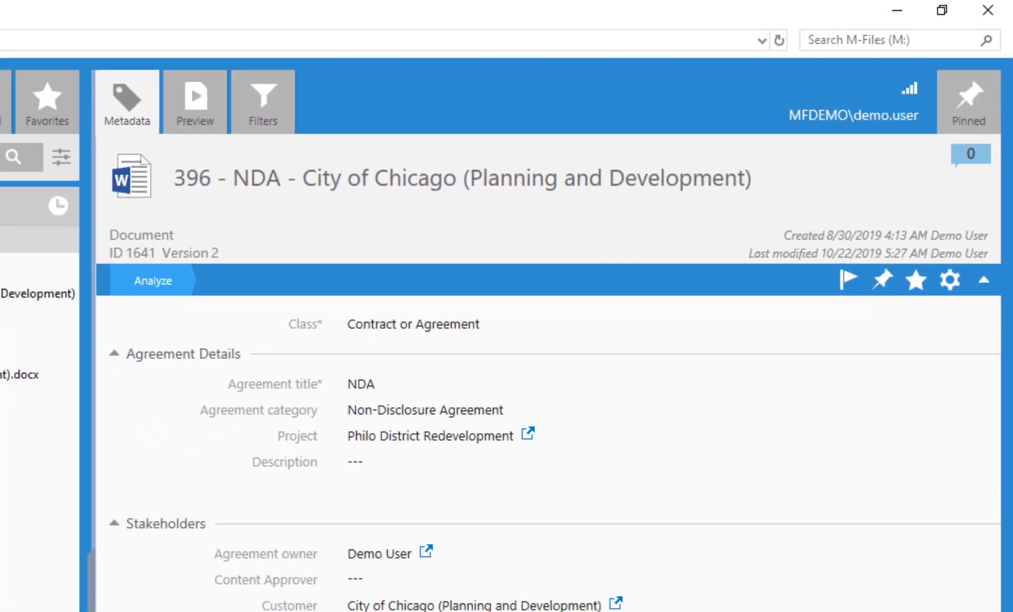
{"action": "left_click", "coordinate": [826, 317]}
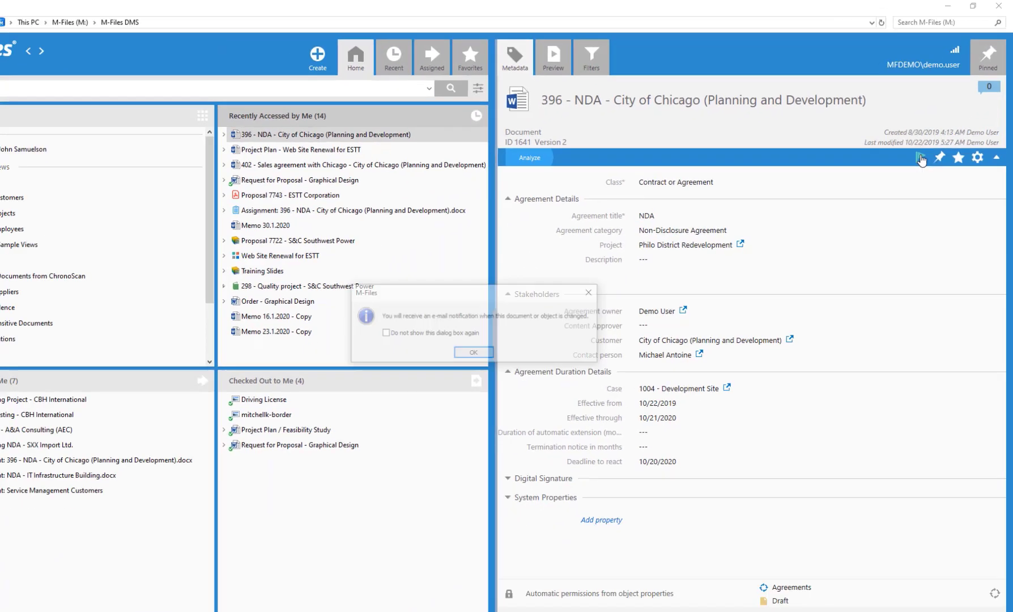
{"action": "left_click", "coordinate": [506, 332]}
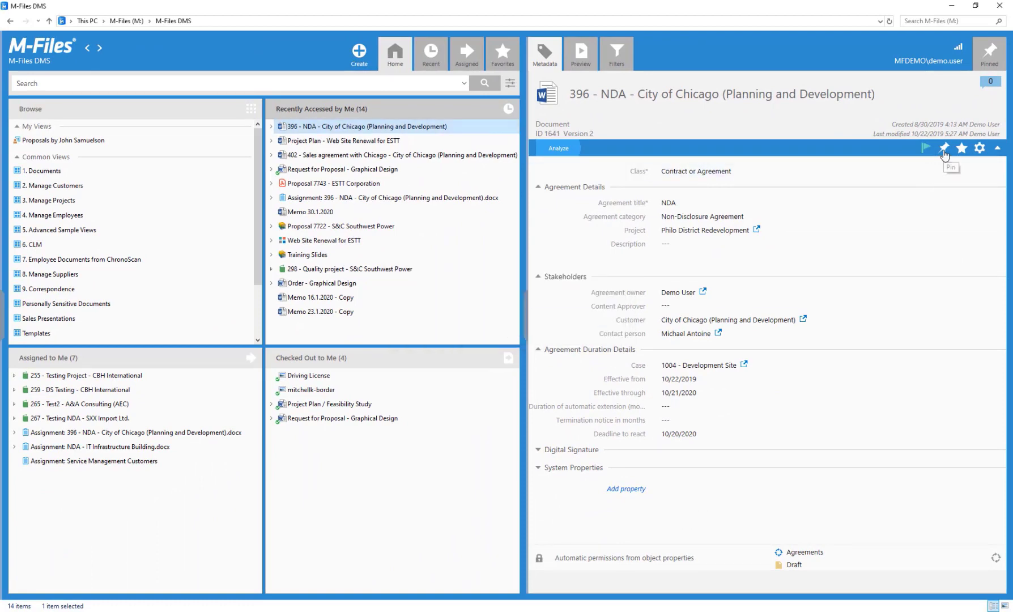
Step: Pin the 396 - NDA - City of Chicago document and add it to the favorites
{"action": "left_click", "coordinate": [943, 149]}
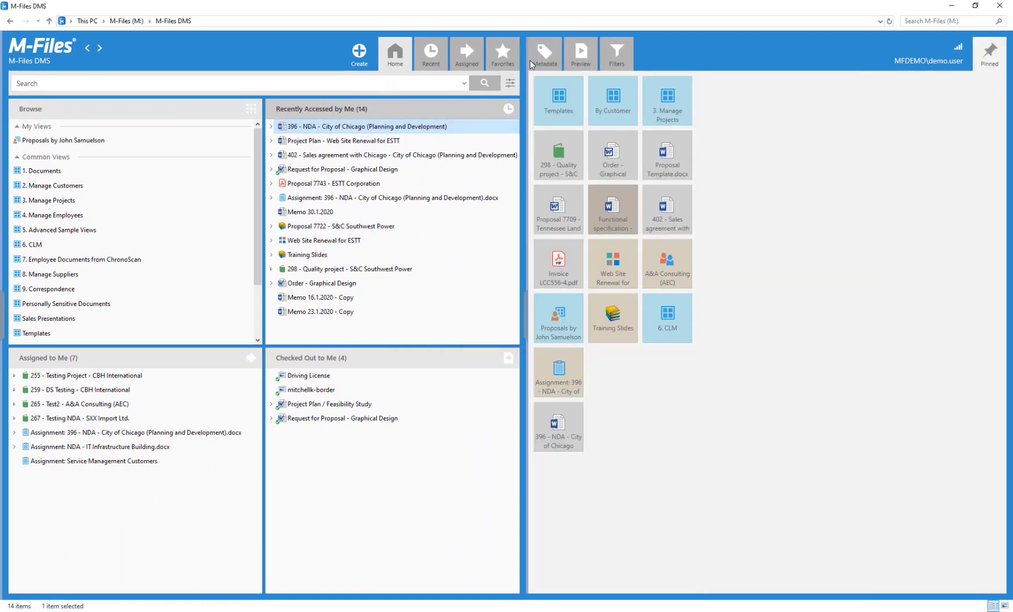
{"action": "left_click", "coordinate": [353, 127]}
{"action": "left_click", "coordinate": [962, 148]}
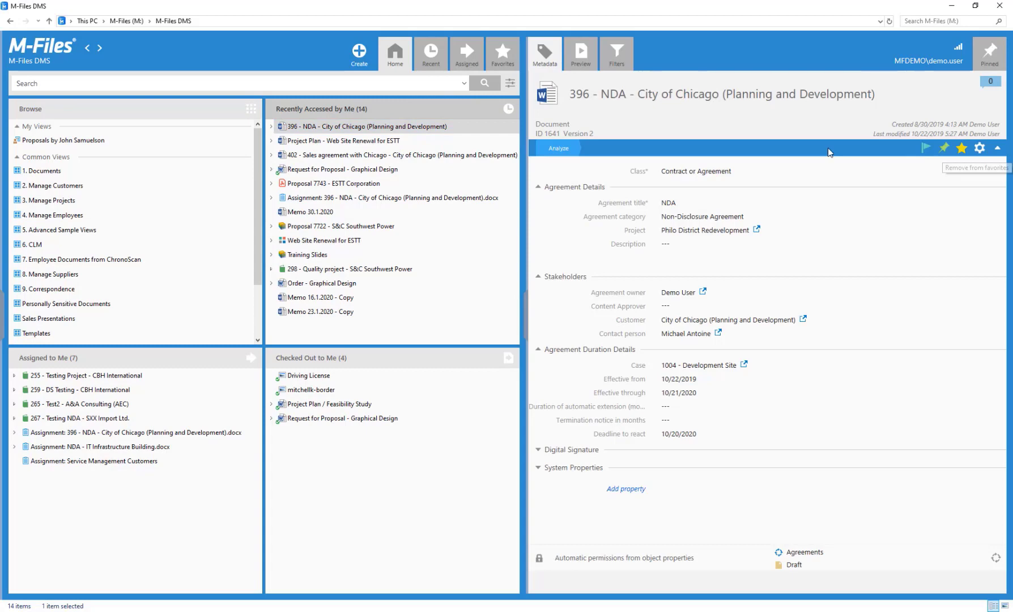
Step: Preview the Project Plan - Web Site Renewal for ESTT document from the favorites, and return to the home view
{"action": "left_click", "coordinate": [503, 56]}
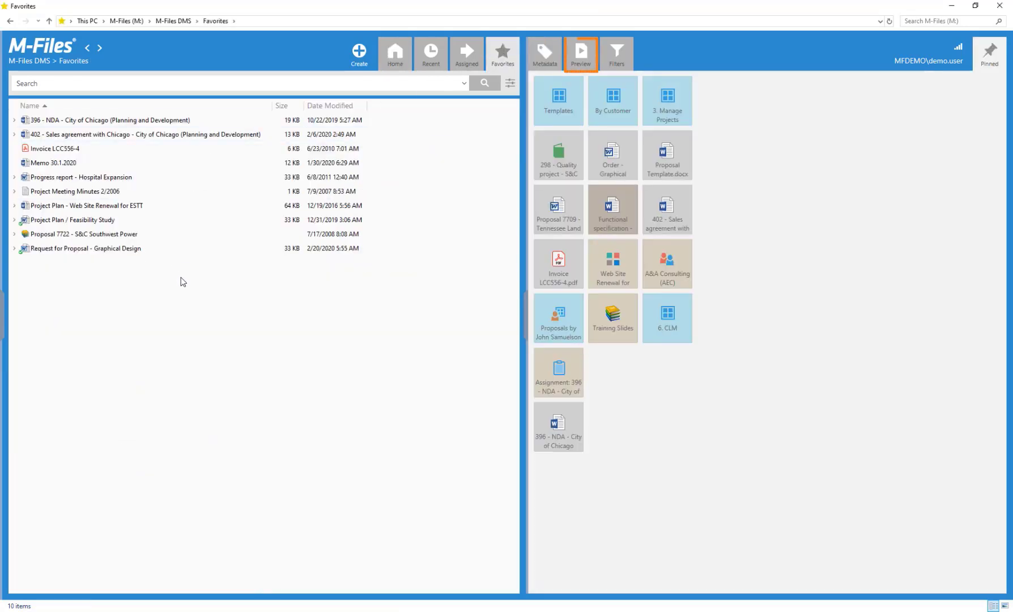
{"action": "left_click", "coordinate": [163, 210]}
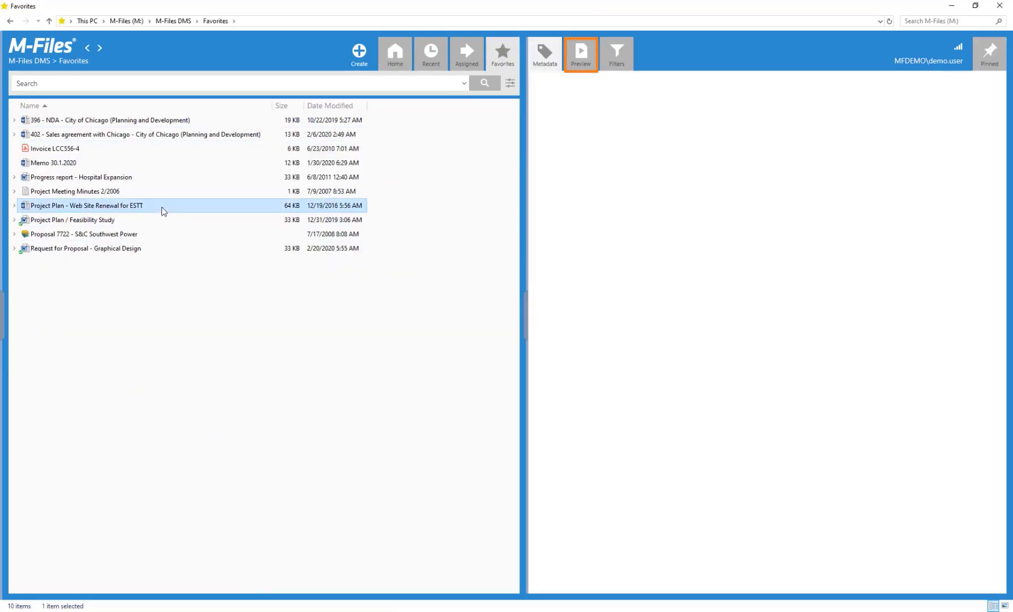
{"action": "left_click", "coordinate": [589, 63]}
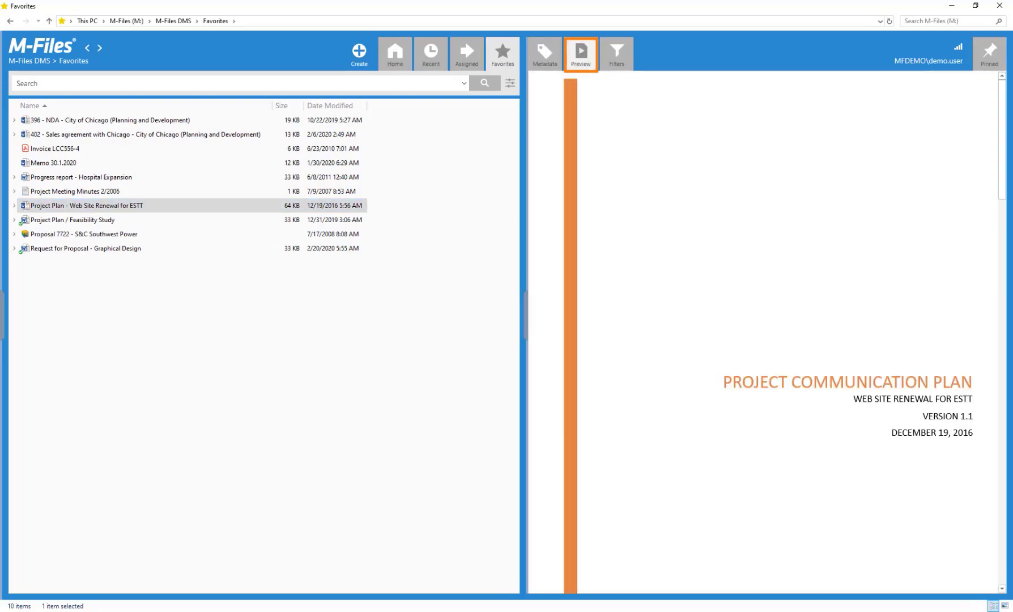
{"action": "mouse_move", "coordinate": [1001, 140]}
{"action": "left_mouse_down"}
{"action": "mouse_move", "coordinate": [1007, 490]}
{"action": "mouse_move", "coordinate": [1002, 136]}
{"action": "left_mouse_up"}
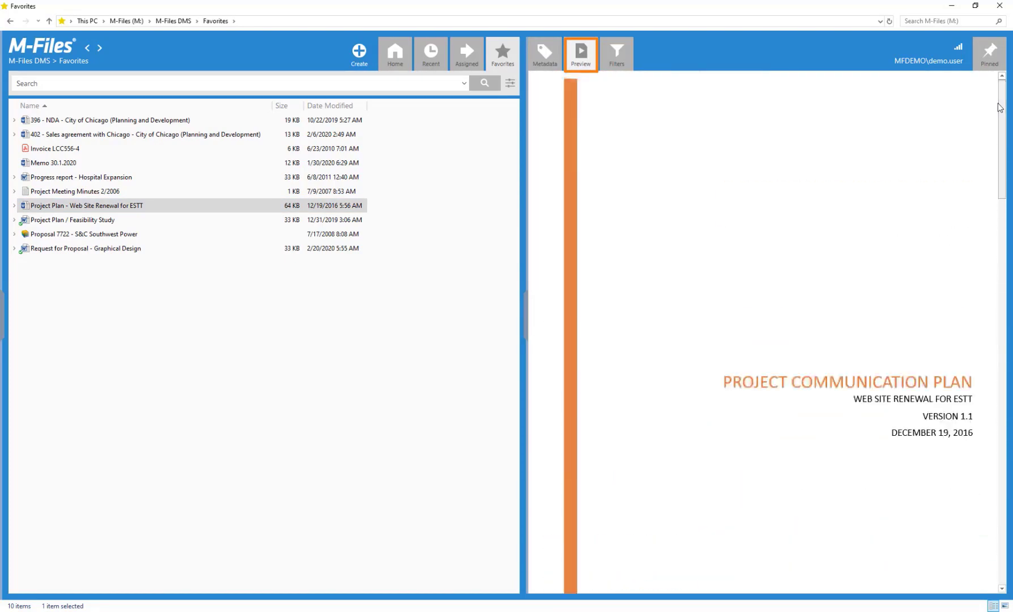
{"action": "left_click", "coordinate": [52, 51]}
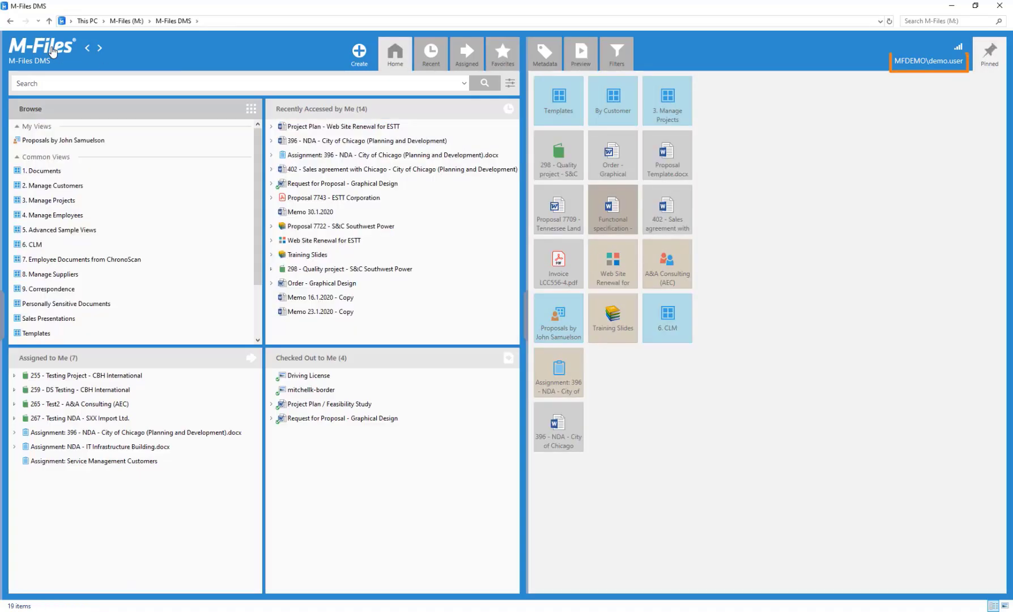
Step: Open the logged-in user's account options
{"action": "left_click", "coordinate": [929, 61]}
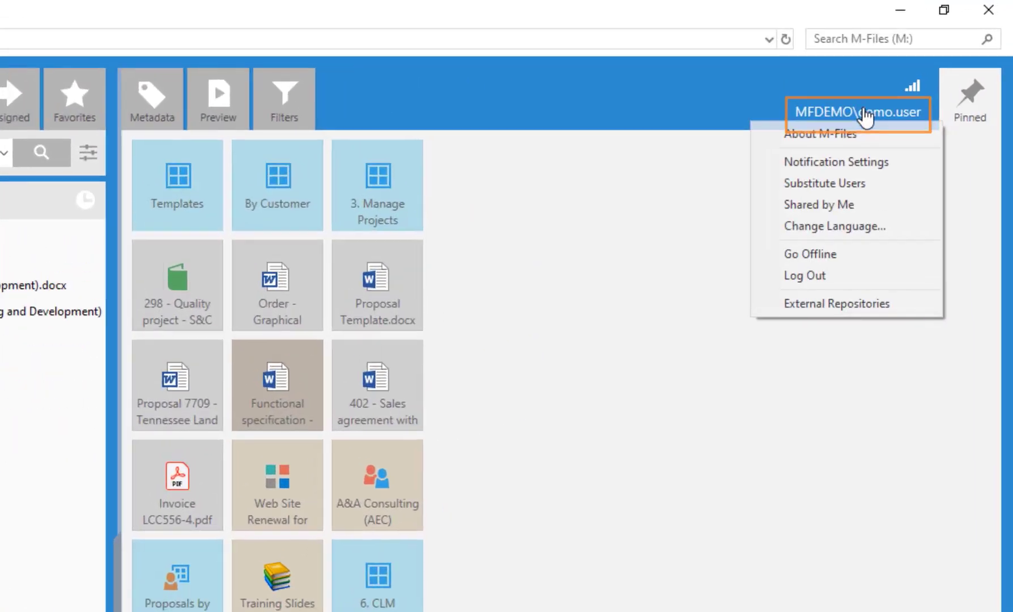